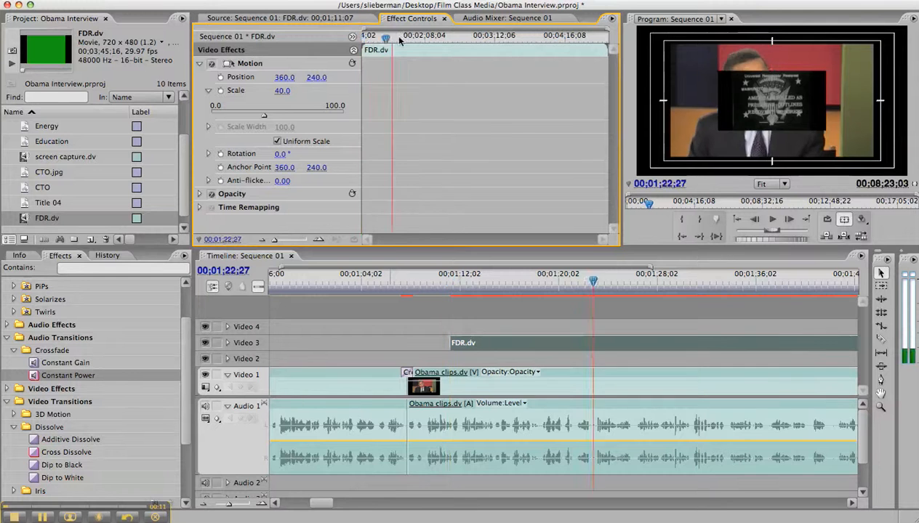
Set the Scale of the FDR.dv clip to 79 at its starting frame, 00;01;11;07.
drag(346, 48, 357, 41)
mouse_move(281, 91)
mouse_down()
mouse_move(271, 92)
mouse_move(282, 93)
mouse_up()
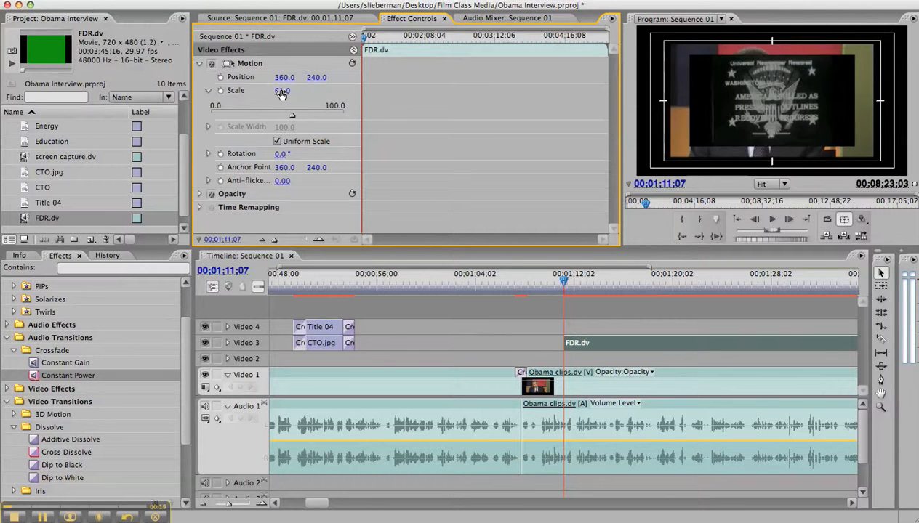
drag(281, 93, 281, 93)
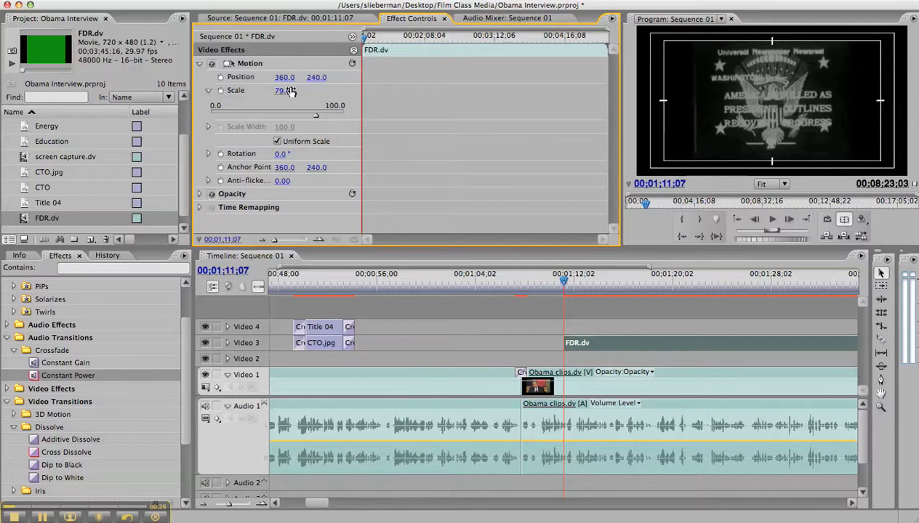
Turn on keyframing for Scale and Position at the start of the FDR.dv clip.
click(221, 93)
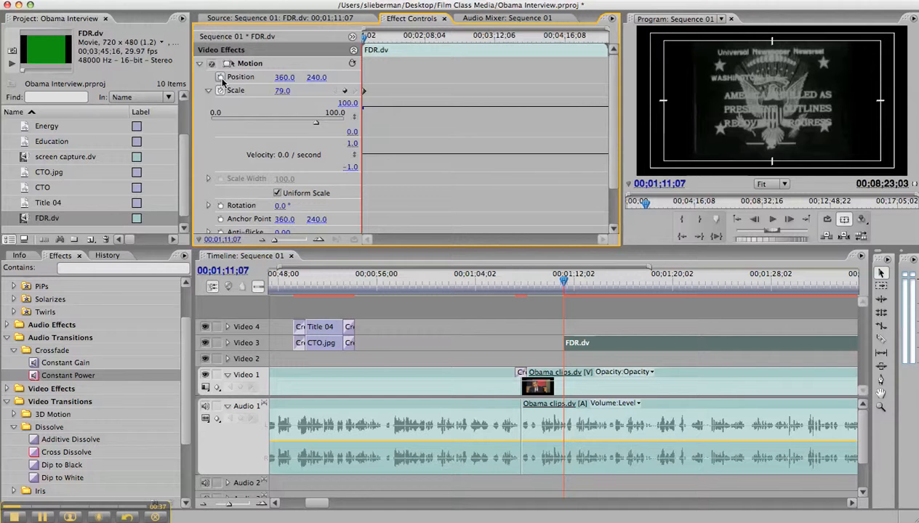
click(221, 78)
drag(365, 41, 363, 41)
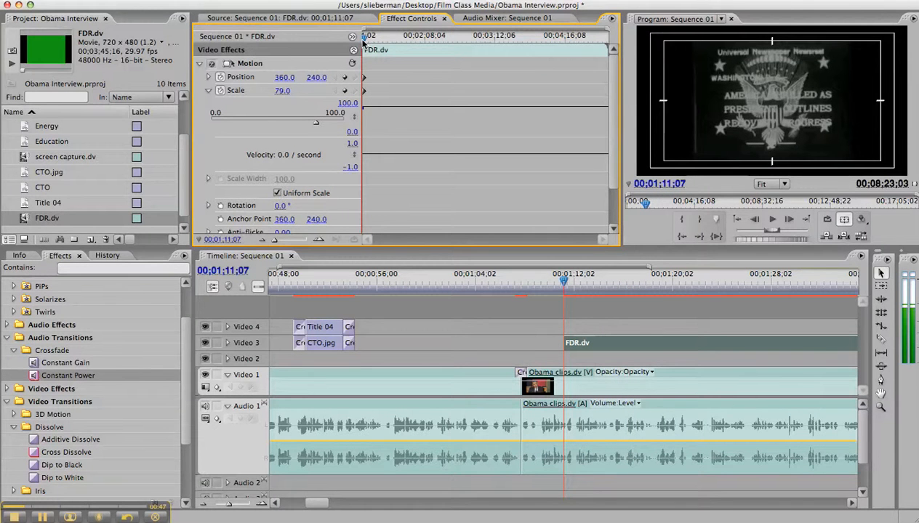
Add a second Position and a second Scale keyframe to FDR.dv at about 00;01;38;21.
drag(364, 42, 395, 58)
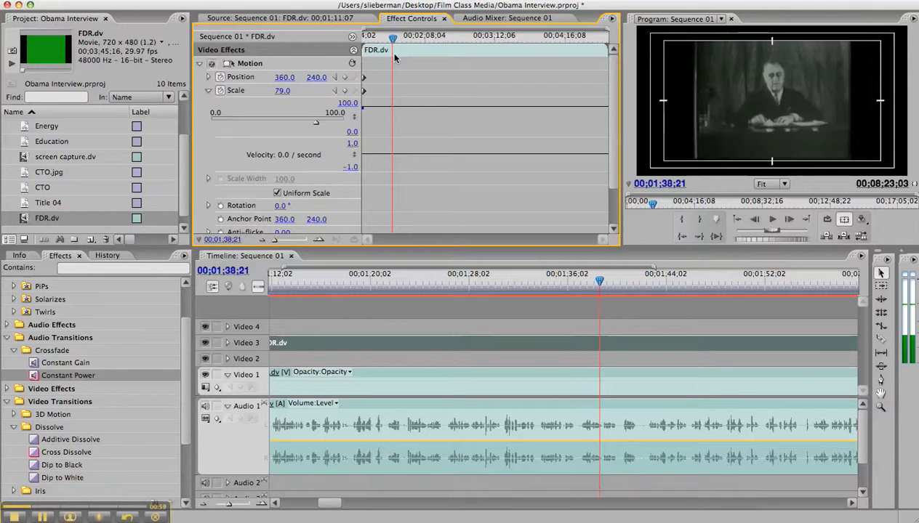
click(344, 78)
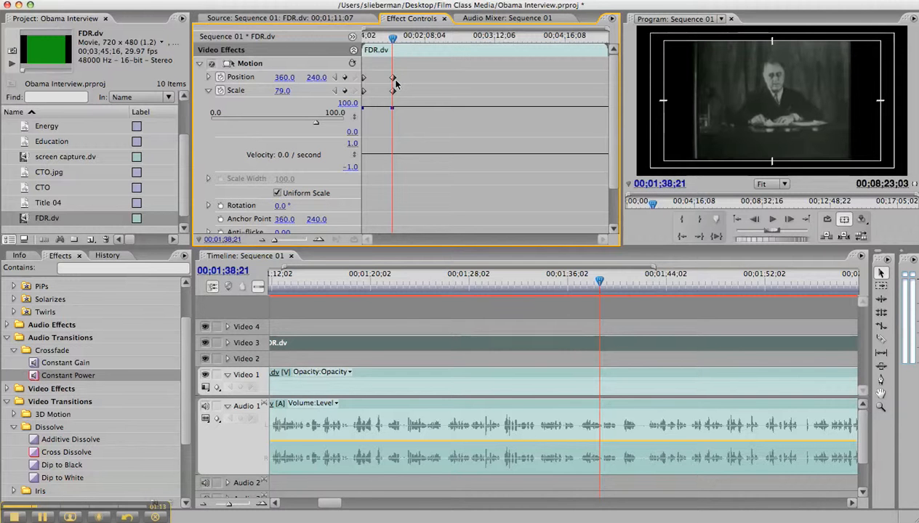
click(209, 77)
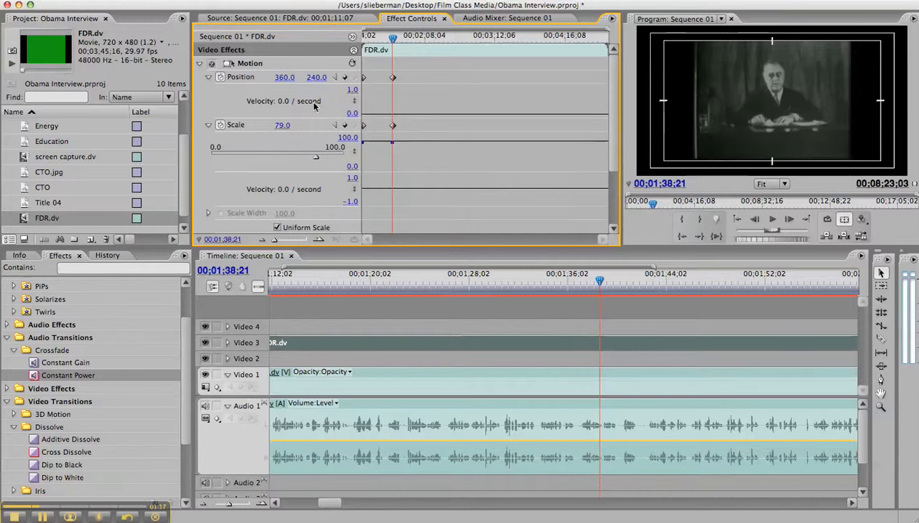
click(209, 78)
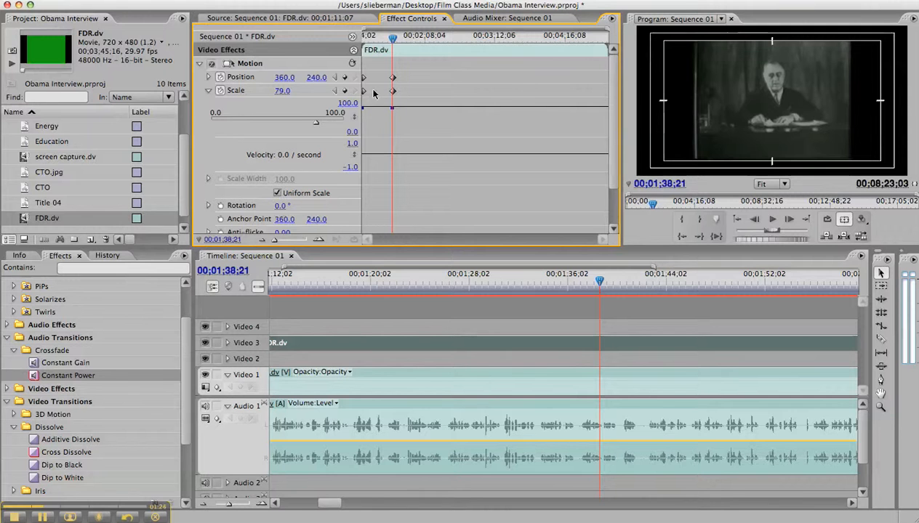
Shrink FDR.dv to a Scale of 33 at the second keyframe and move it to the frame's upper-right corner, about 503, 146.
drag(315, 123, 254, 125)
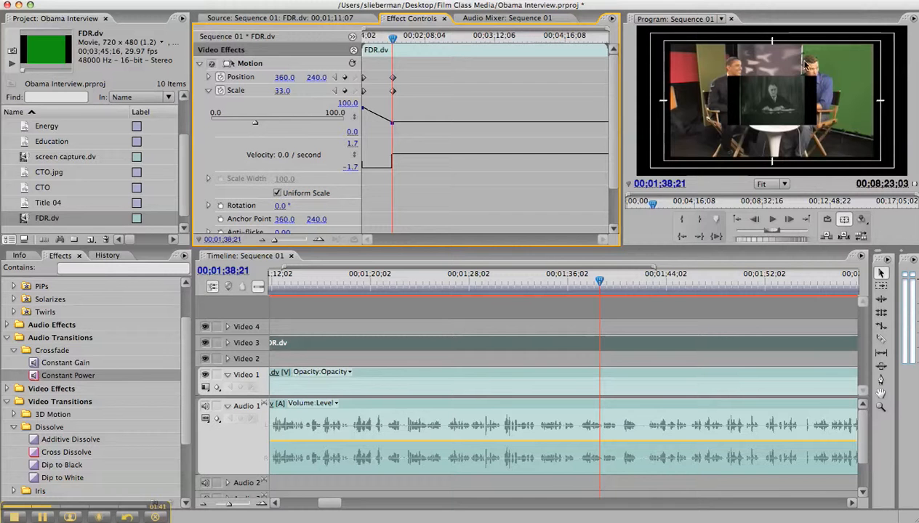
click(788, 102)
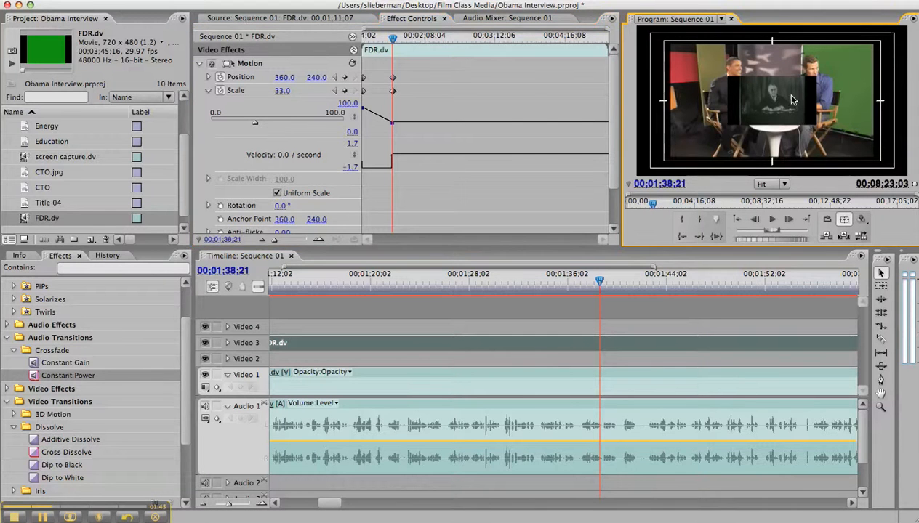
click(810, 87)
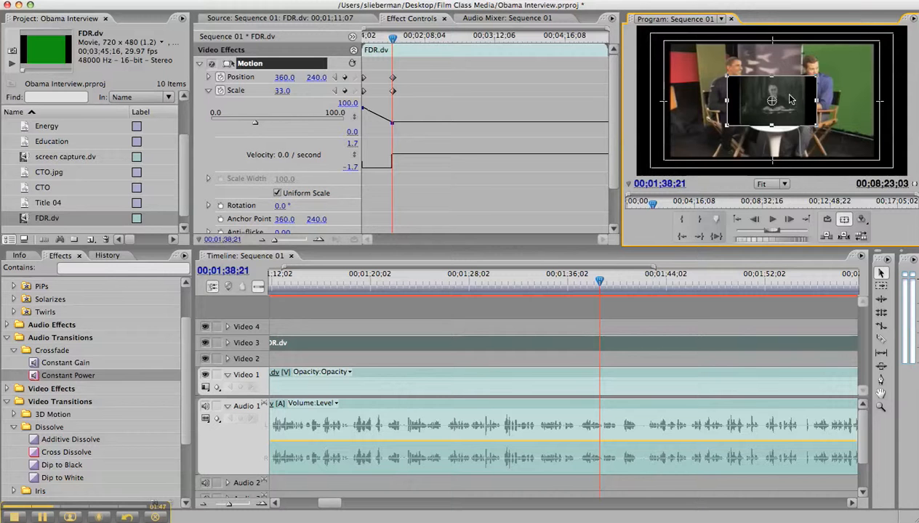
drag(791, 99, 843, 69)
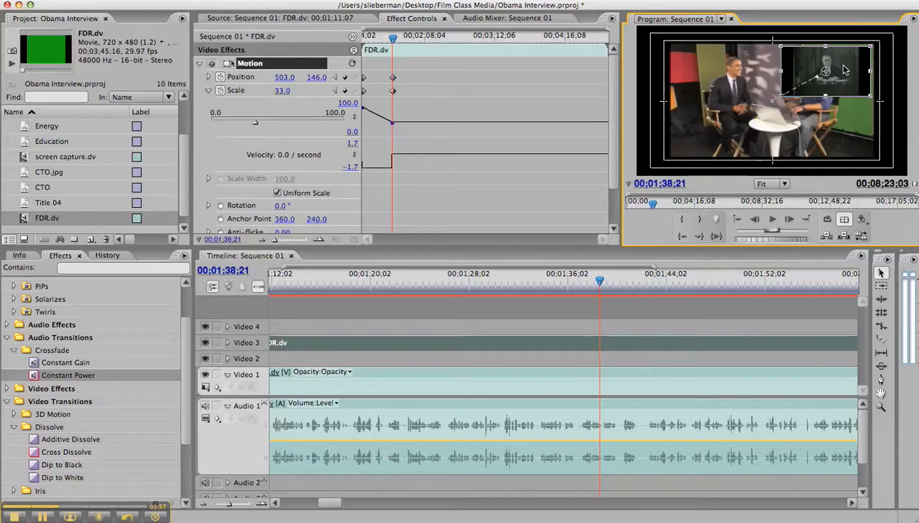
Play back the shrinking FDR.dv overlay from just before the clip begins.
drag(395, 38, 359, 41)
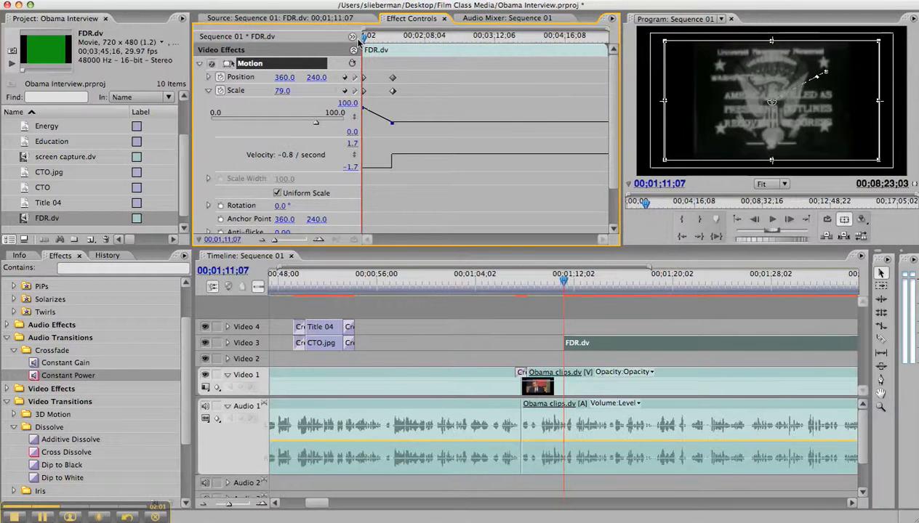
drag(564, 282, 546, 287)
key(space)
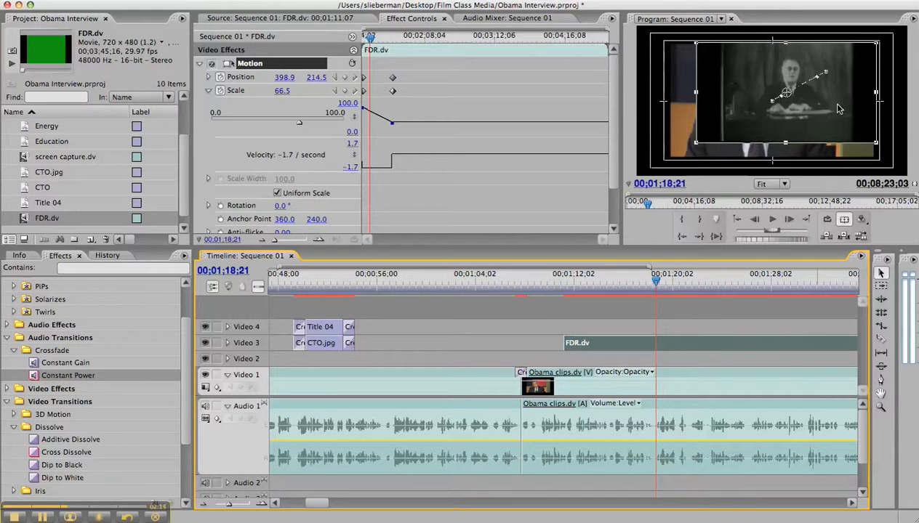
Shift the second Position and Scale keyframes earlier to about 00;01;19;12 and play back the faster animation.
click(393, 81)
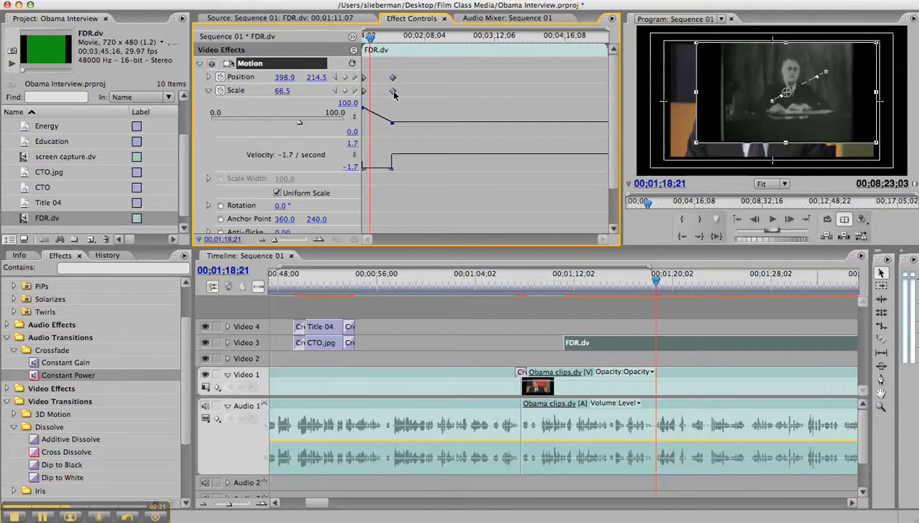
drag(393, 93, 372, 95)
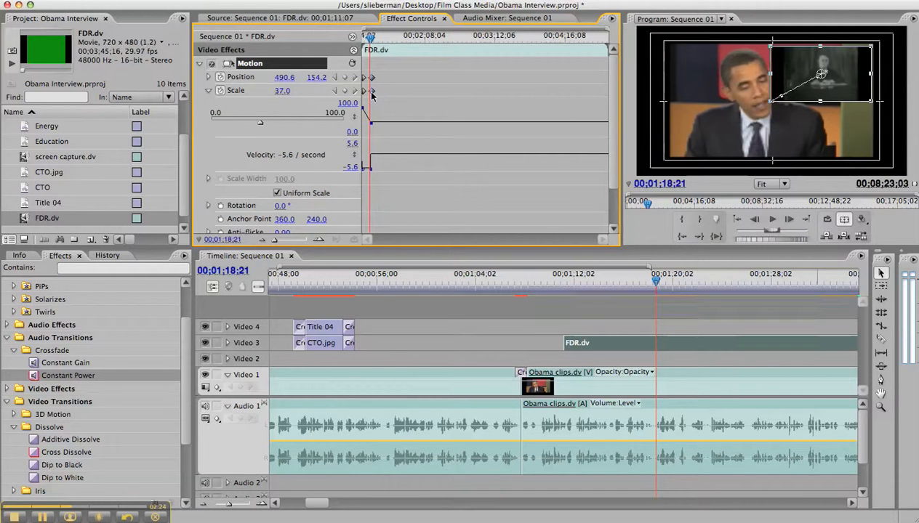
click(564, 282)
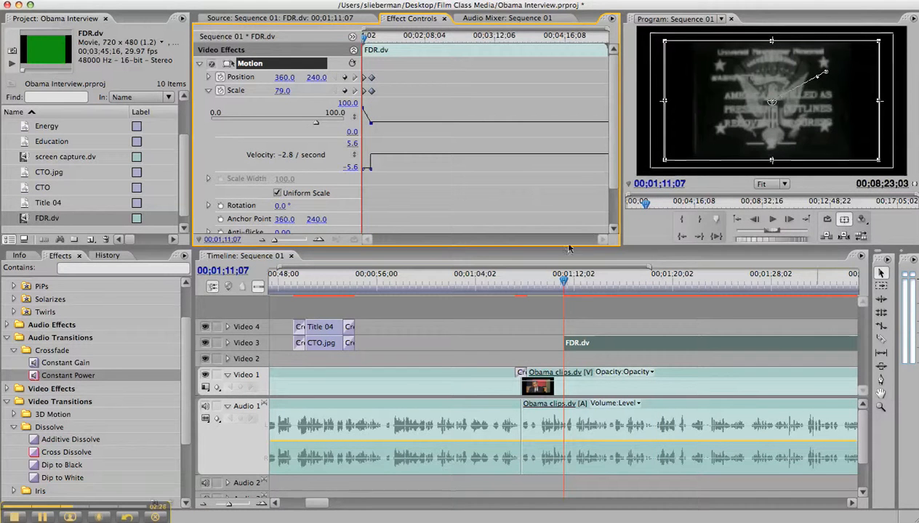
click(528, 288)
key(space)
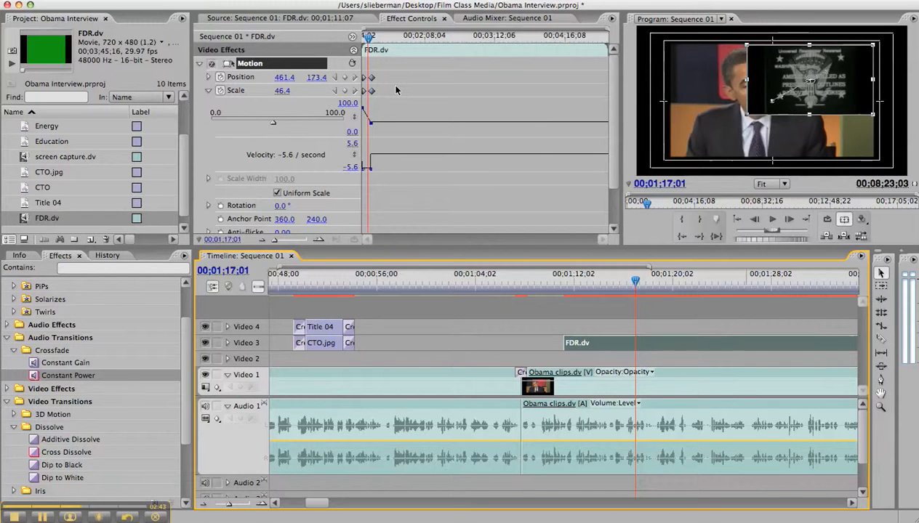
Delete the second Position keyframe and, at the second Scale keyframe, move FDR.dv to the frame's lower-left corner, about 193, 352.
click(373, 80)
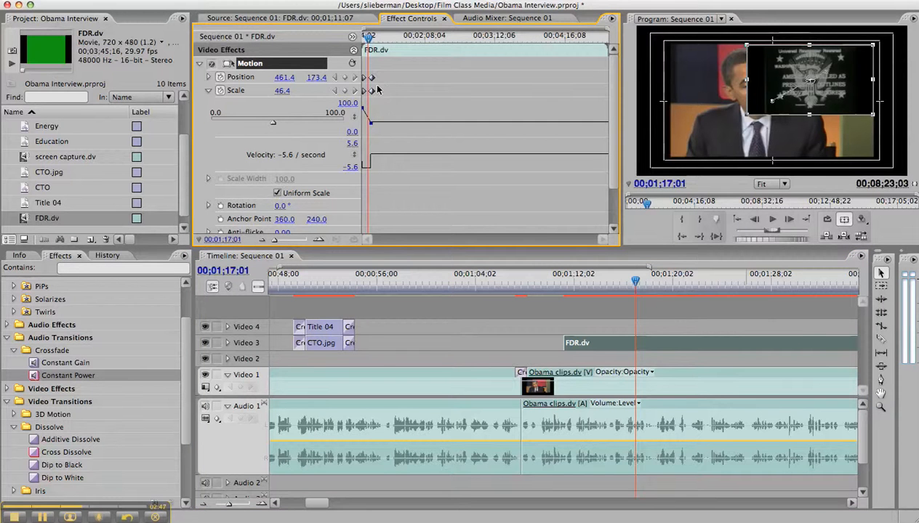
key(Delete)
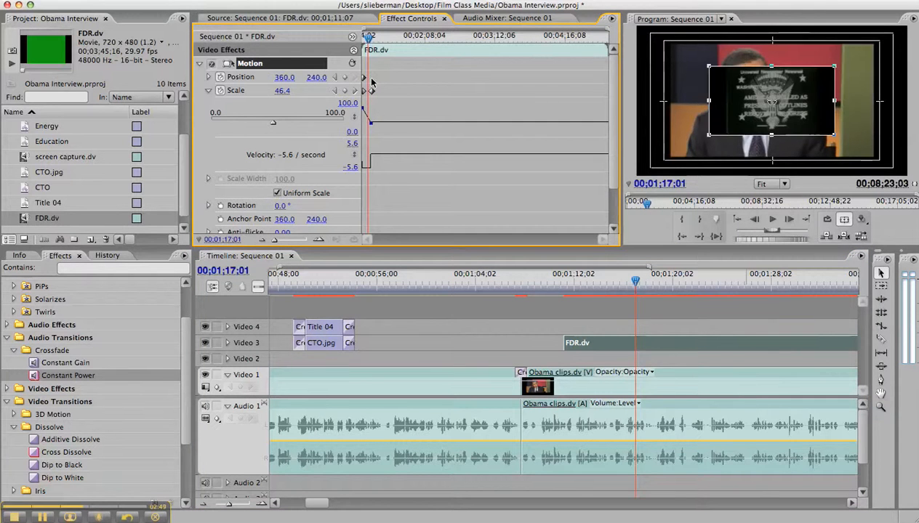
click(355, 91)
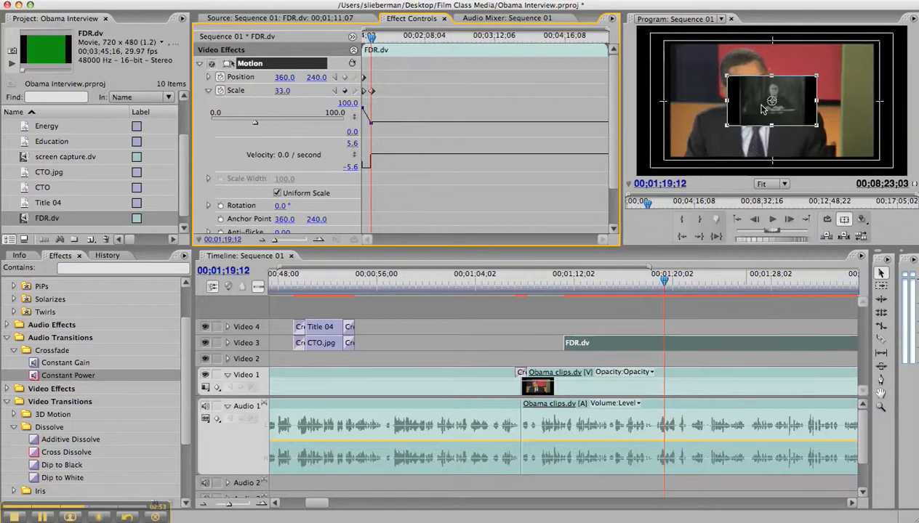
drag(760, 112, 699, 144)
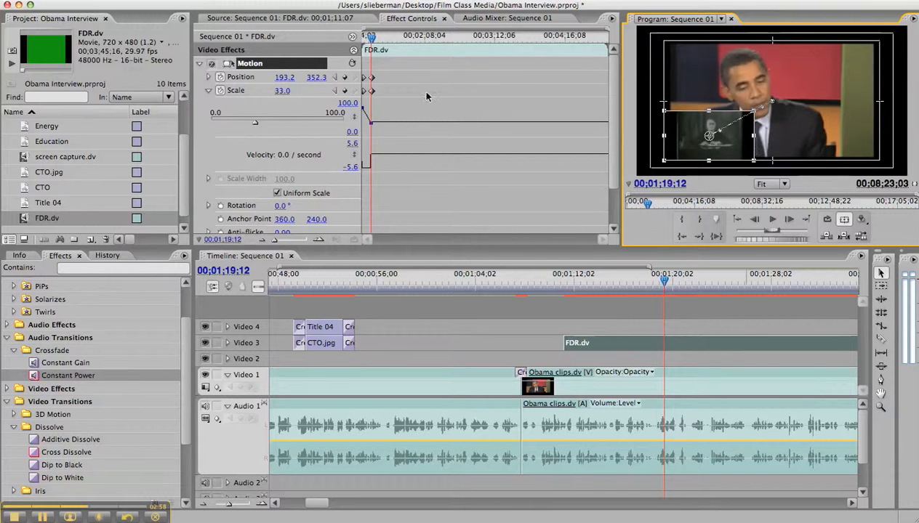
Play back the overlay's move into the lower-left corner of the frame from just before FDR.dv begins.
drag(665, 284, 515, 285)
key(space)
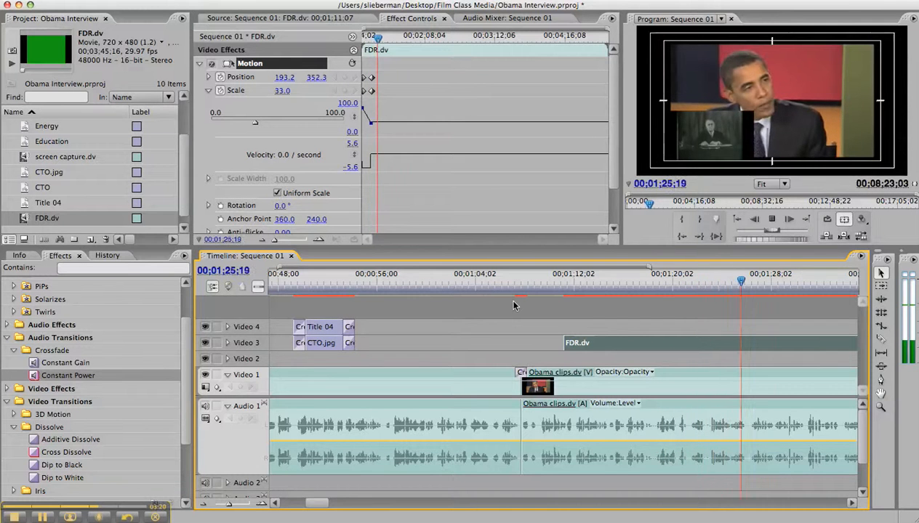
key(space)
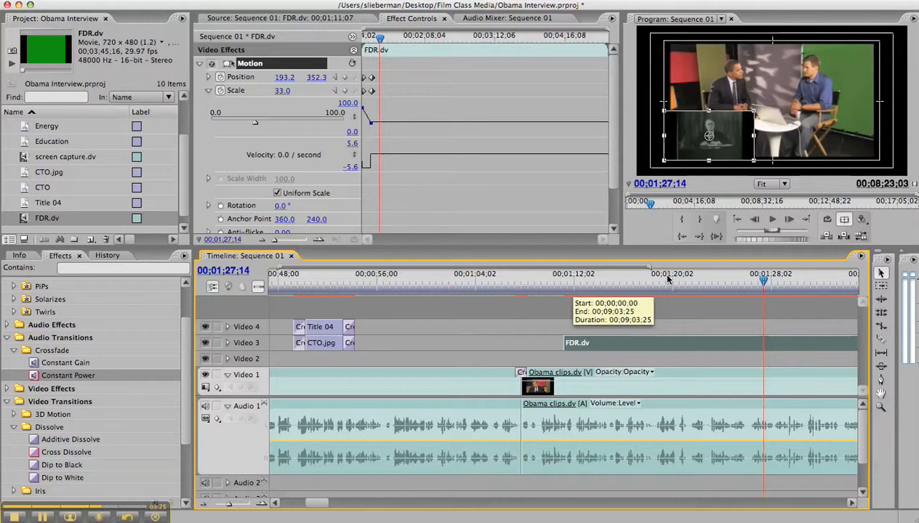
Split the FDR.dv clip at about 00;01;13;21 with the Razor tool and delete its opening piece.
click(880, 340)
drag(762, 281, 620, 292)
click(575, 294)
drag(587, 294, 596, 295)
click(595, 345)
click(880, 273)
click(583, 345)
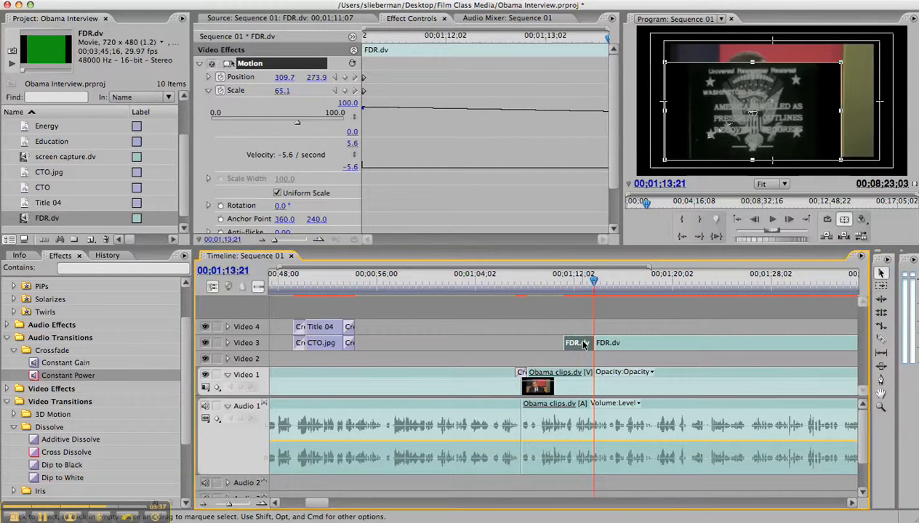
key(Delete)
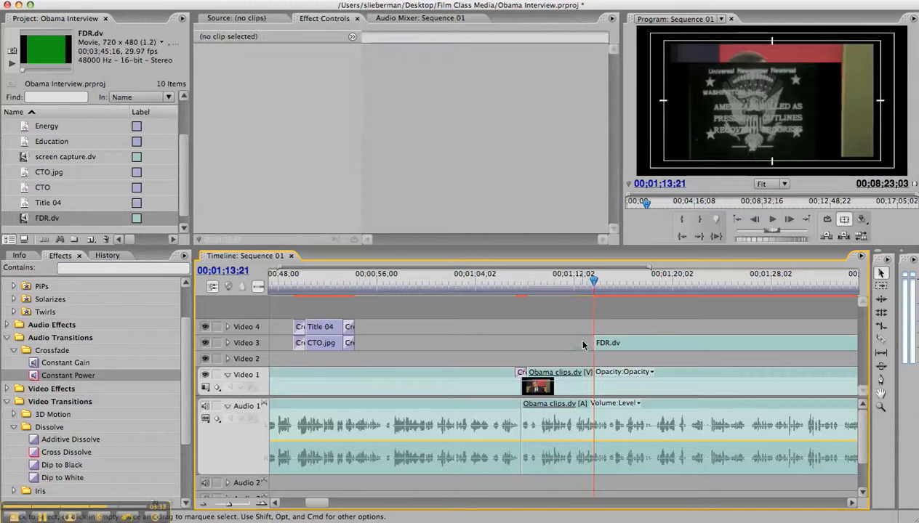
Play back the shortened opening of FDR.dv, then undo the deletion and the split.
click(574, 282)
key(space)
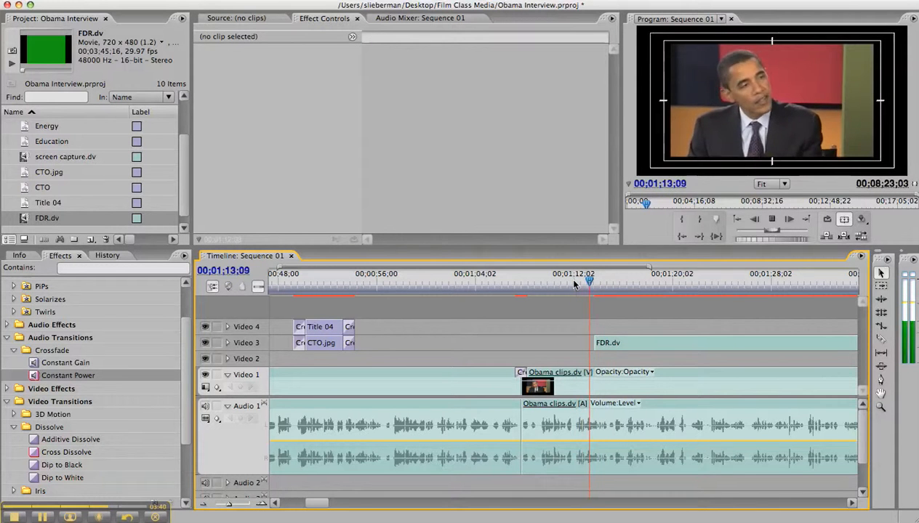
key(space)
key(super+z)
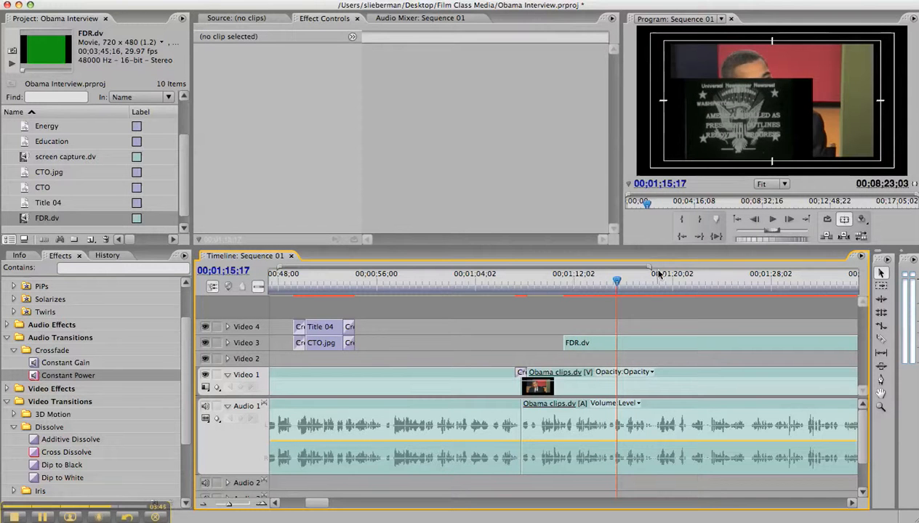
Split the FDR.dv clip at about 00;01;23;28 with the Razor tool and delete everything after the cut.
drag(617, 280, 719, 311)
click(881, 339)
click(721, 344)
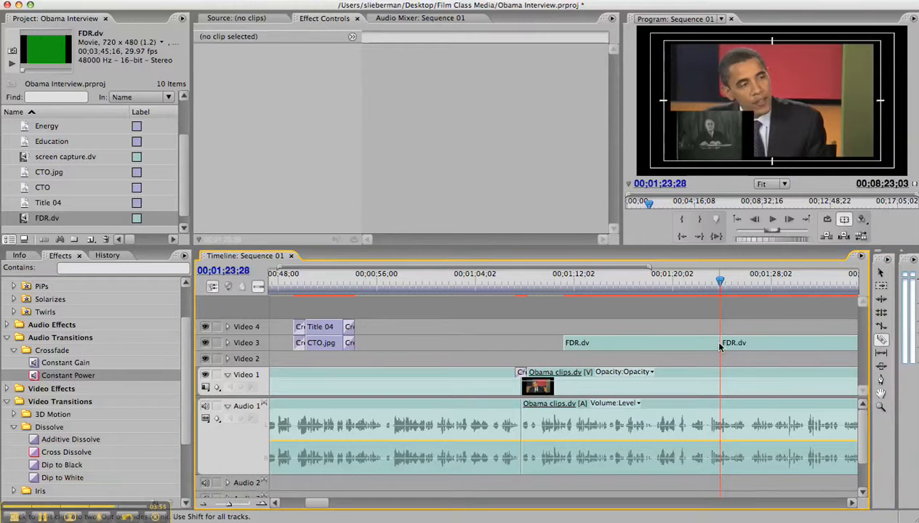
click(879, 274)
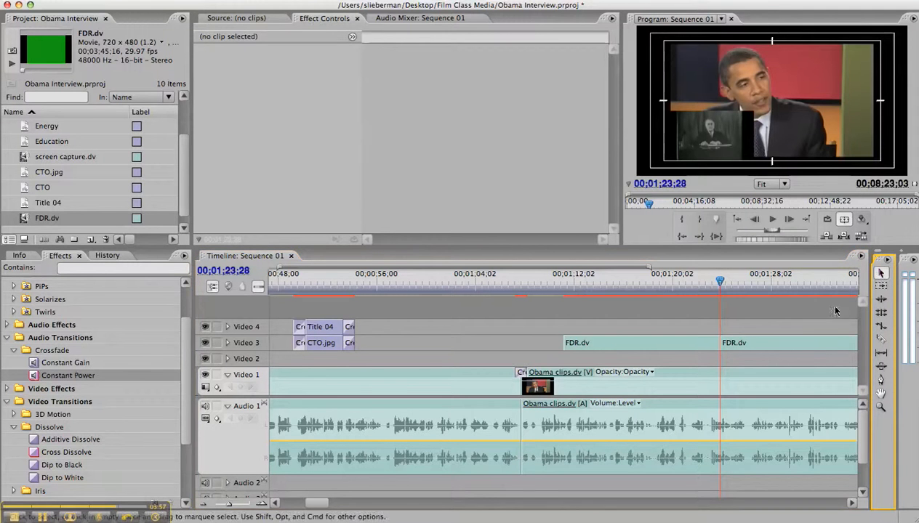
click(807, 342)
key(Delete)
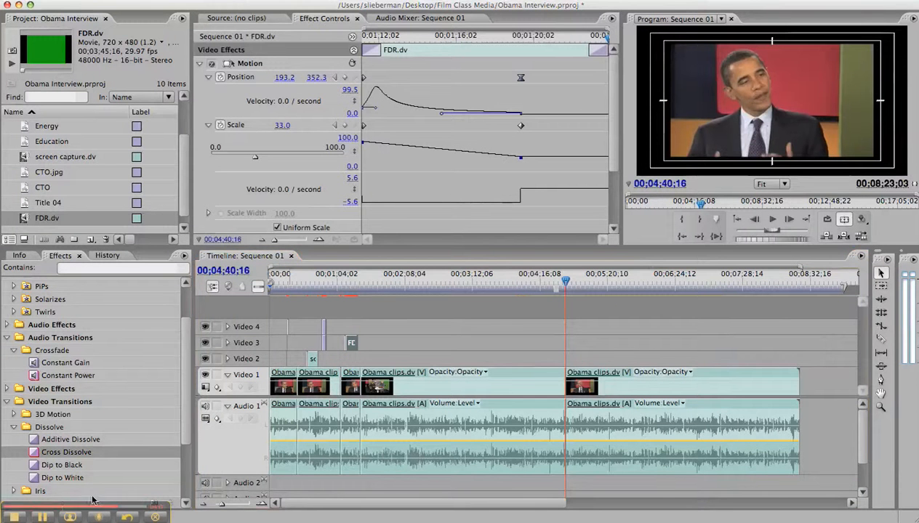
Ripple delete the Obama clips.dv segment between about 00;01;26 and 00;04;40 on Video 1 together with its linked audio.
click(566, 284)
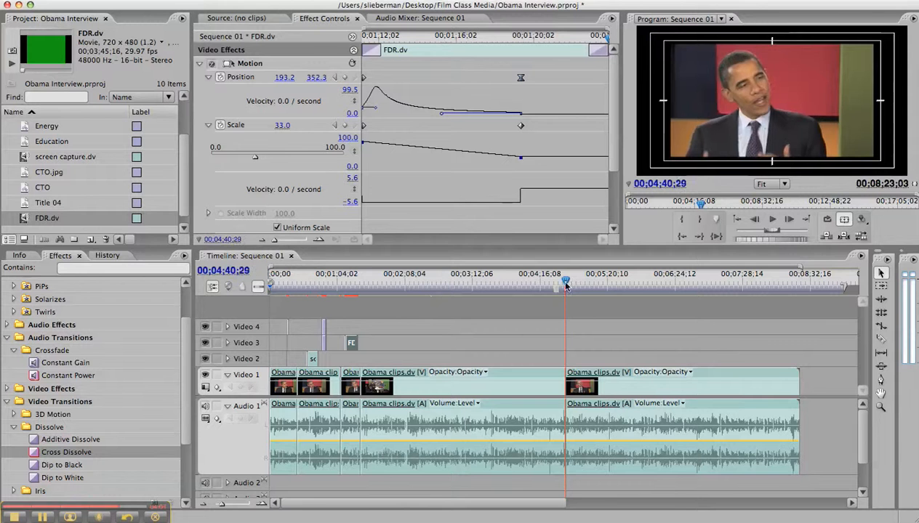
mouse_move(567, 284)
mouse_down()
mouse_move(550, 284)
mouse_move(572, 289)
mouse_up()
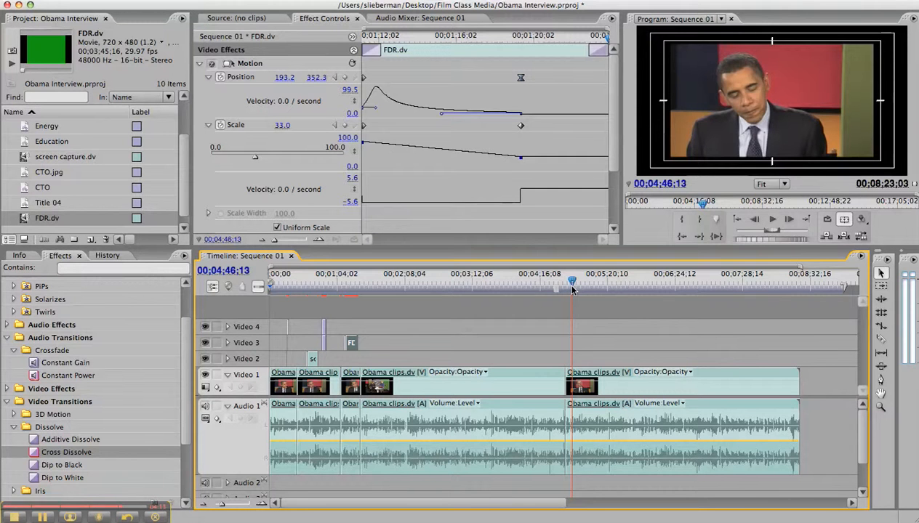
drag(572, 283, 369, 285)
drag(415, 315, 504, 320)
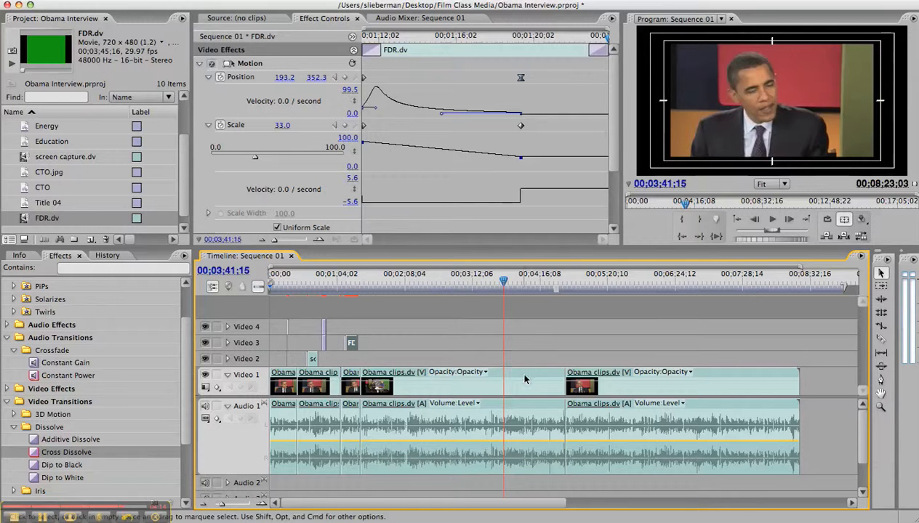
click(881, 339)
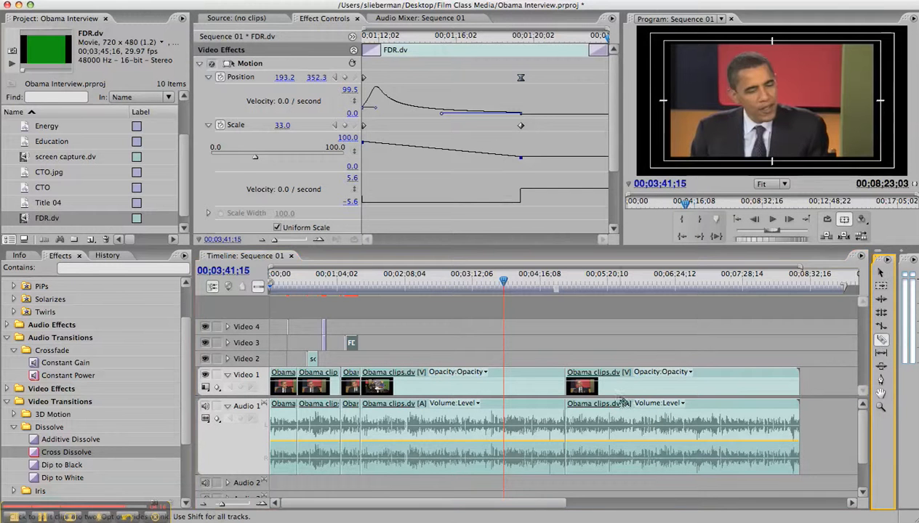
click(881, 273)
click(534, 396)
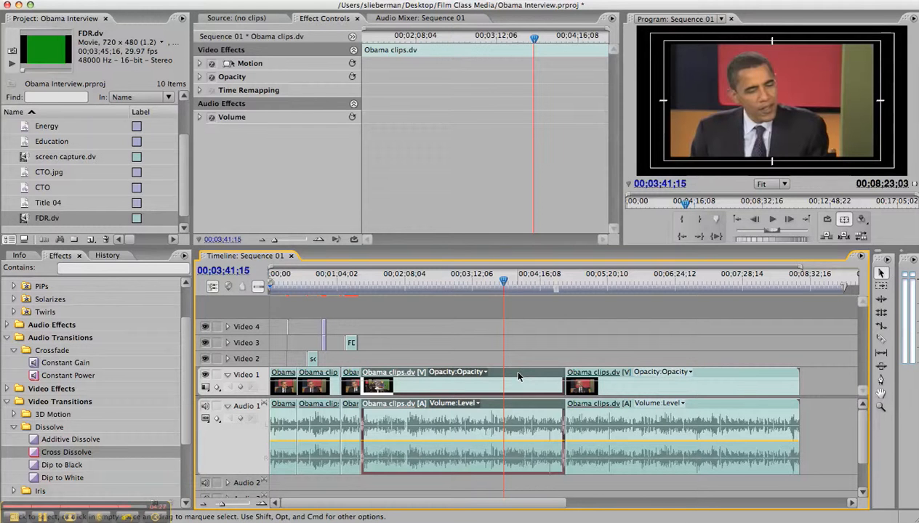
right_click(517, 376)
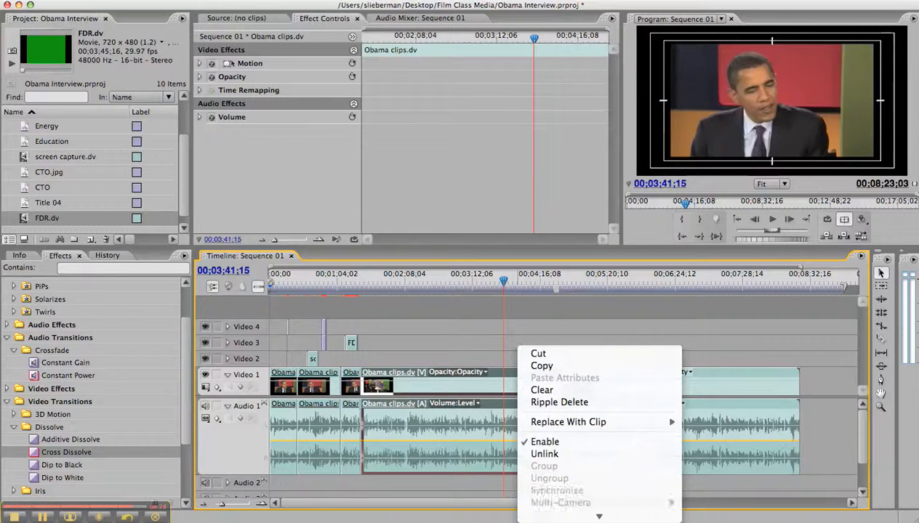
click(550, 268)
Examine the cut between the Obama clips.dv segments just after FDR.dv frame by frame, up to 00;01;26;02.
drag(503, 282, 362, 304)
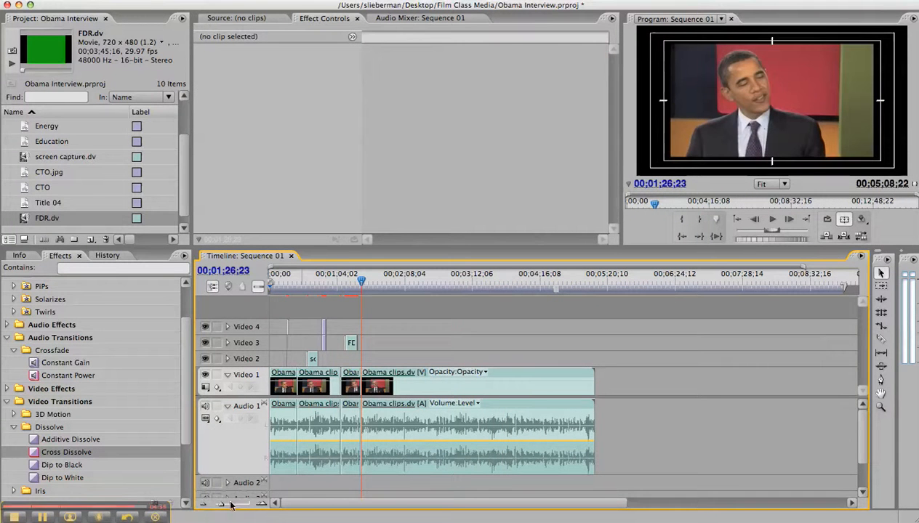
drag(223, 508, 227, 508)
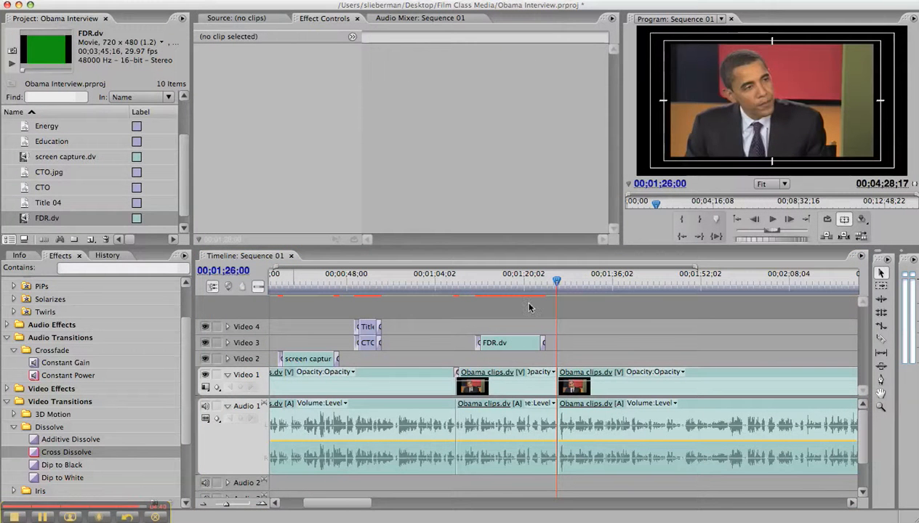
key(Right)
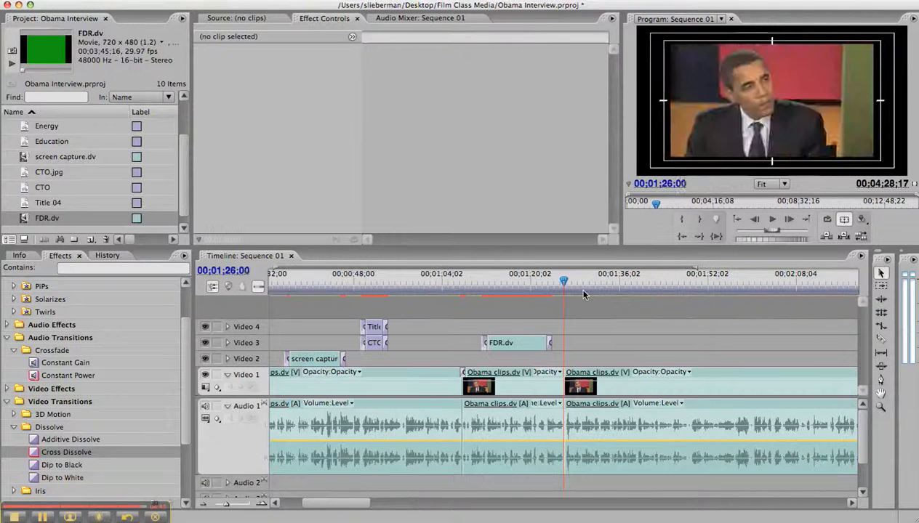
key(Right)
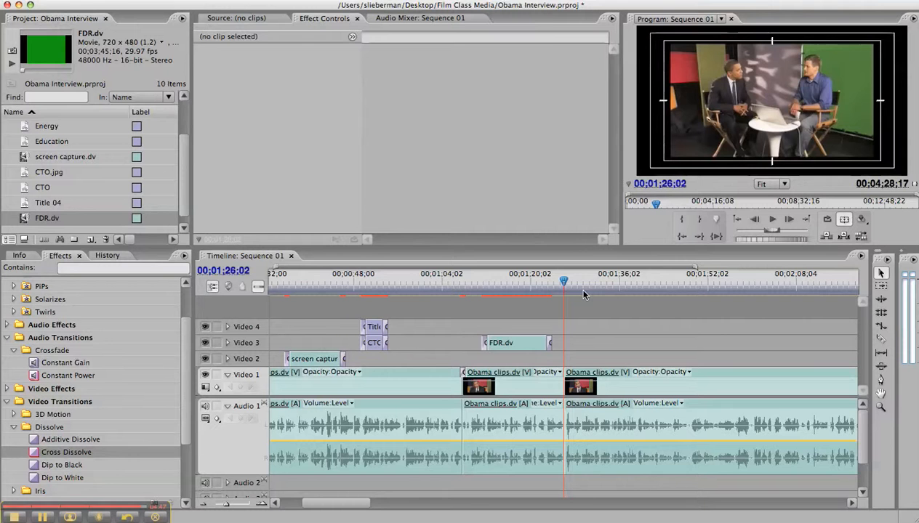
click(42, 516)
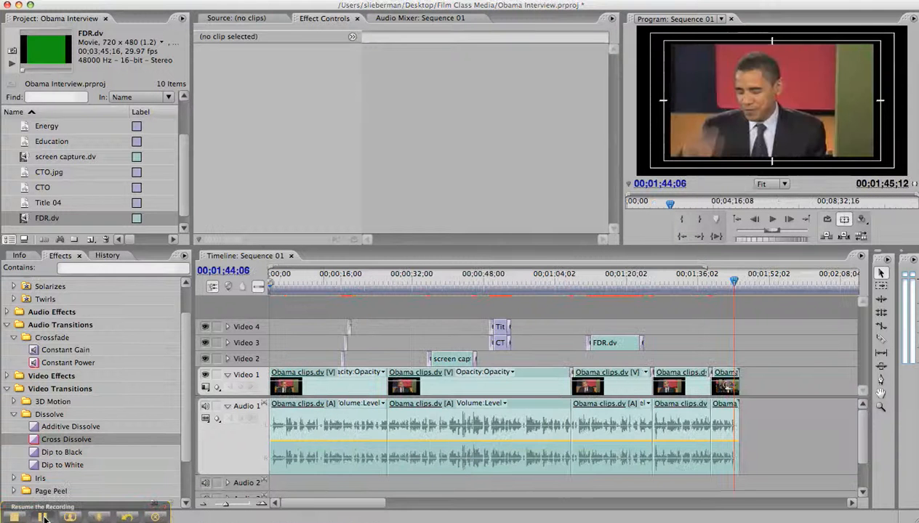